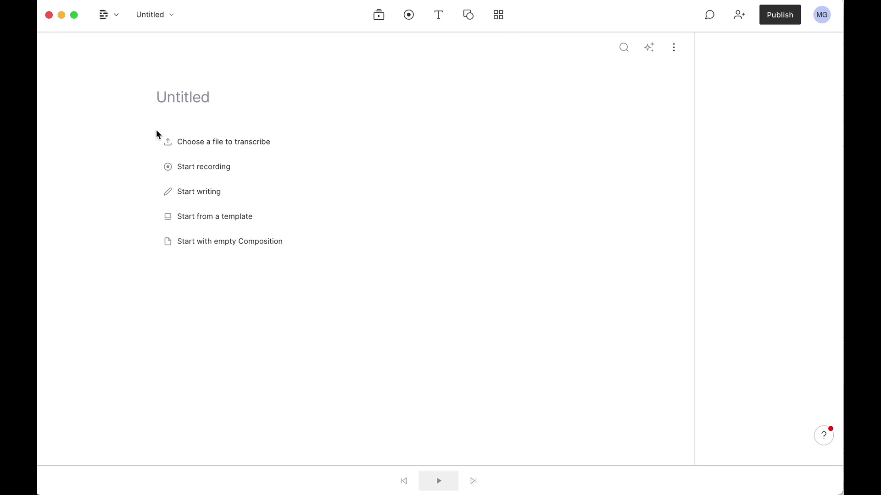
- Title the project 'Testing: Descript tutorial' and back out of choosing a file to transcribe
{"action": "left_click", "coordinate": [171, 98]}
{"action": "type", "text": "Testing: Descript tur"}
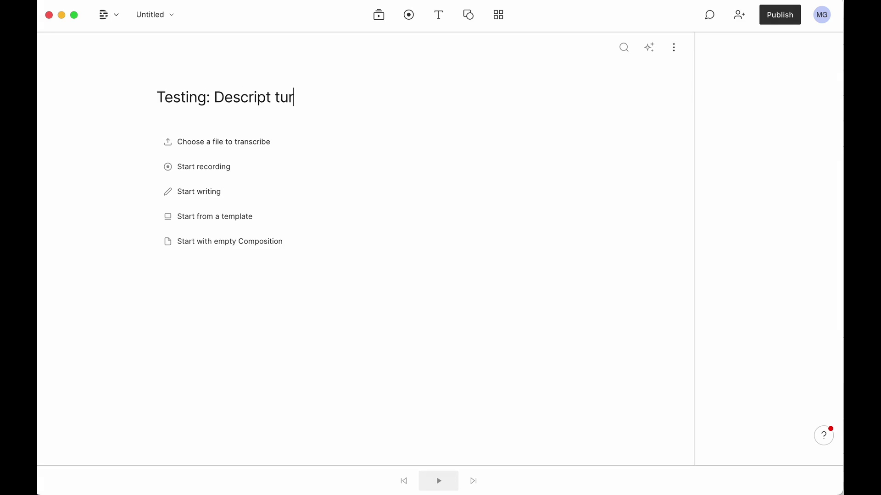
{"action": "key", "text": "BackSpace"}
{"action": "type", "text": "torial"}
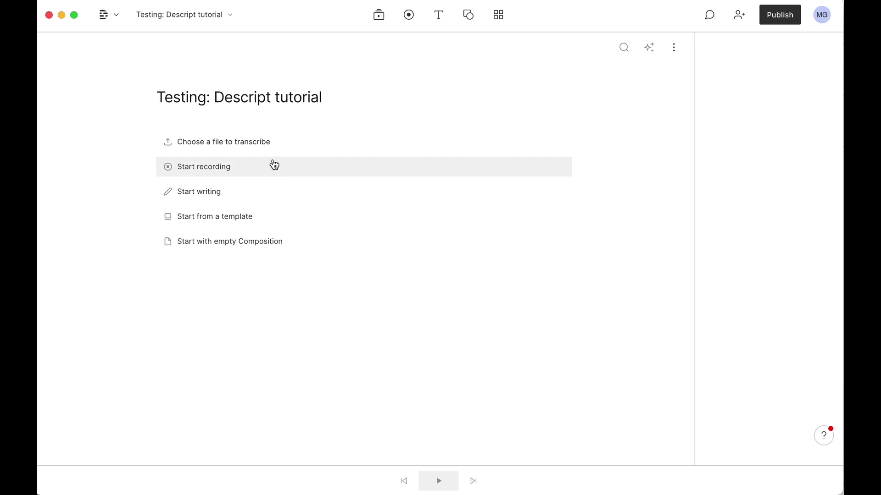
{"action": "left_click", "coordinate": [236, 142]}
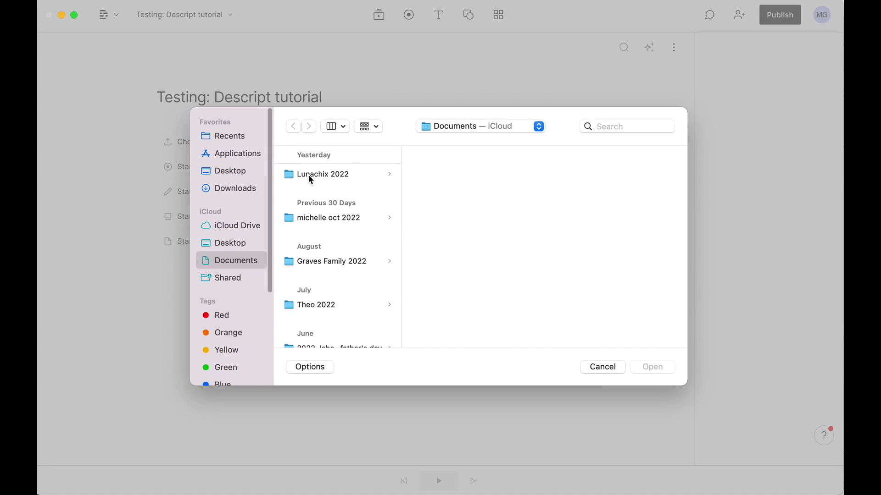
{"action": "left_click", "coordinate": [596, 375]}
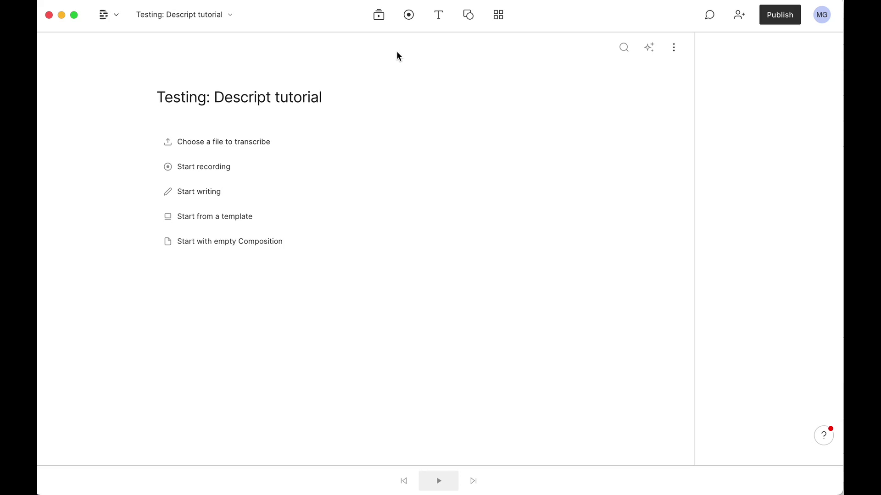
{"action": "left_click", "coordinate": [409, 15]}
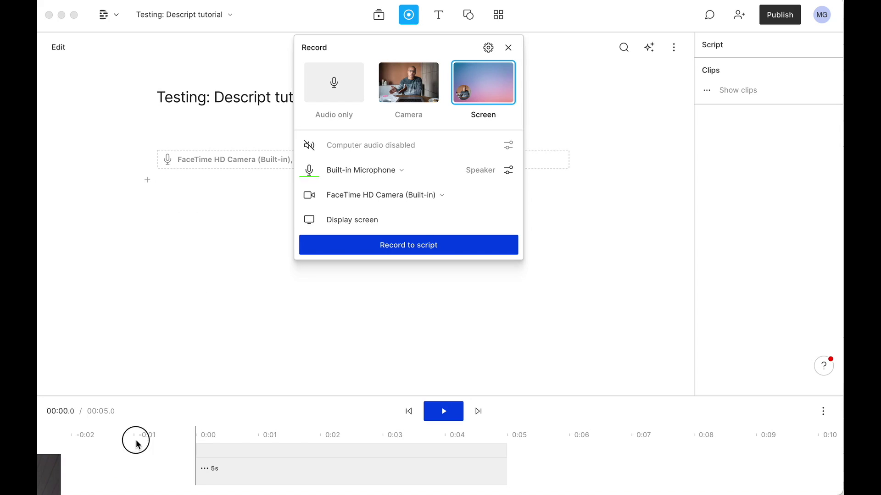
{"action": "left_click", "coordinate": [333, 84]}
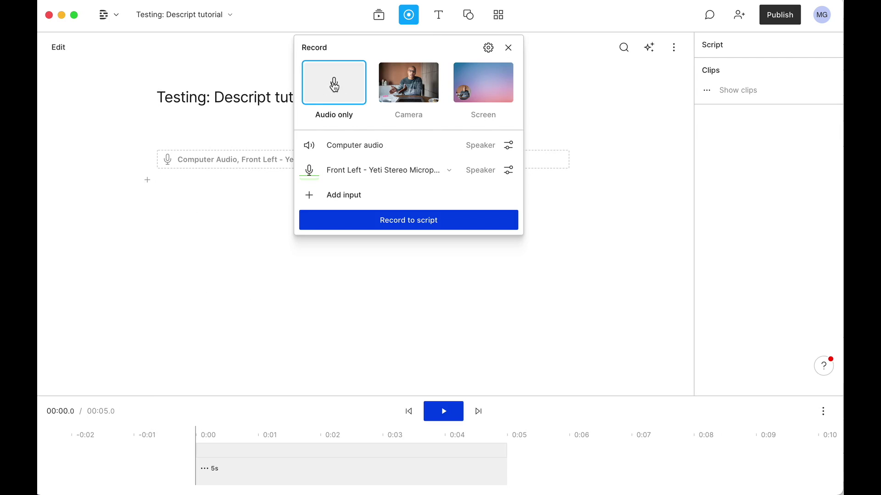
{"action": "left_click", "coordinate": [409, 83]}
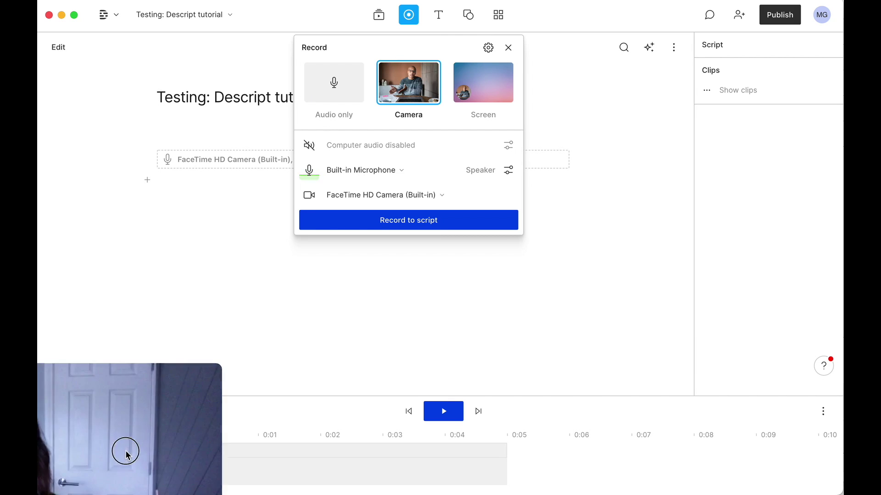
{"action": "mouse_move", "coordinate": [126, 450]}
{"action": "left_mouse_down"}
{"action": "mouse_move", "coordinate": [284, 113]}
{"action": "mouse_move", "coordinate": [234, 91]}
{"action": "left_mouse_up"}
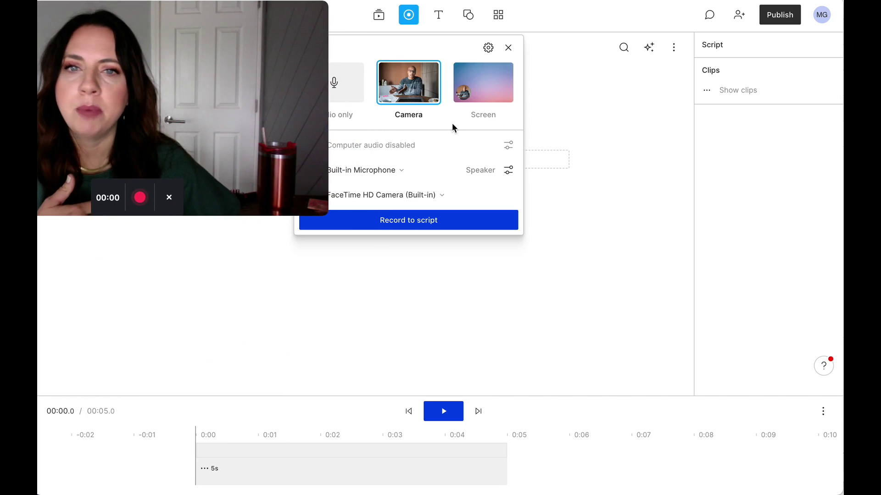
{"action": "left_click", "coordinate": [472, 93]}
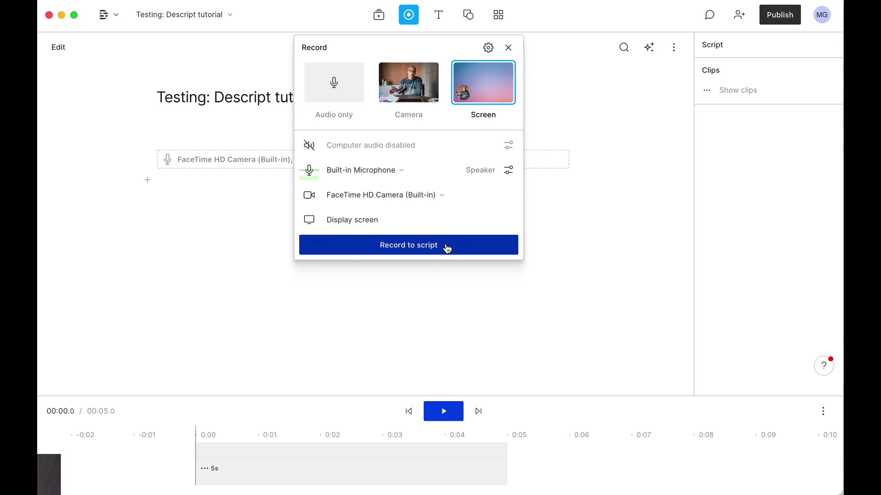
{"action": "left_click", "coordinate": [508, 48]}
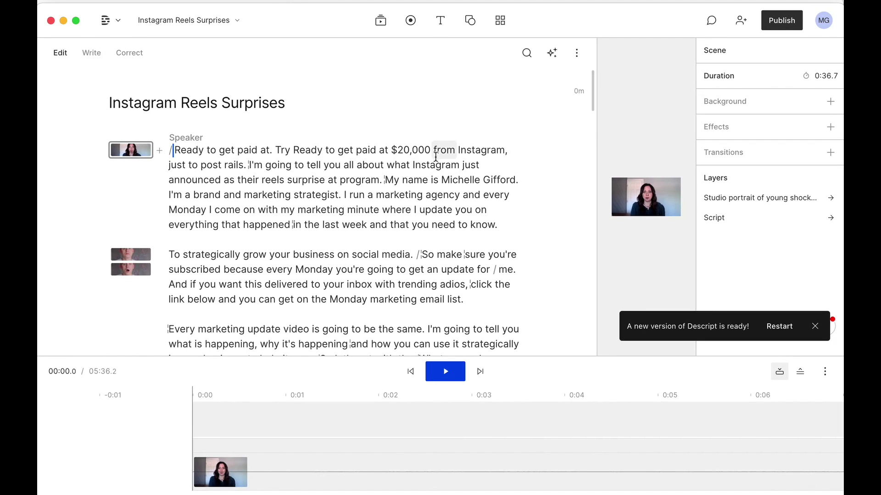
{"action": "mouse_move", "coordinate": [358, 223]}
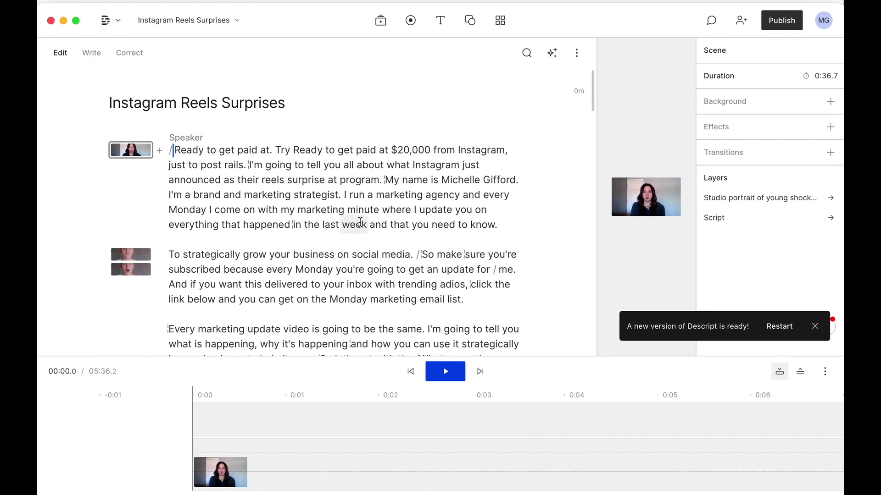
{"action": "scroll", "coordinate": [402, 303], "scroll_direction": "down", "scroll_amount": 4}
{"action": "scroll", "coordinate": [402, 304], "scroll_direction": "down", "scroll_amount": 1}
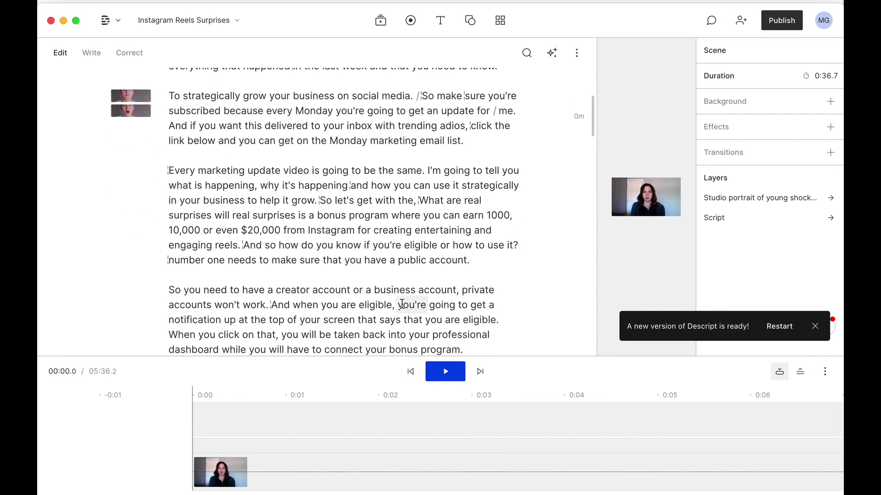
{"action": "scroll", "coordinate": [402, 303], "scroll_direction": "down", "scroll_amount": 4}
{"action": "scroll", "coordinate": [402, 303], "scroll_direction": "down", "scroll_amount": 5}
{"action": "scroll", "coordinate": [402, 303], "scroll_direction": "down", "scroll_amount": 6}
{"action": "scroll", "coordinate": [402, 303], "scroll_direction": "up", "scroll_amount": 5}
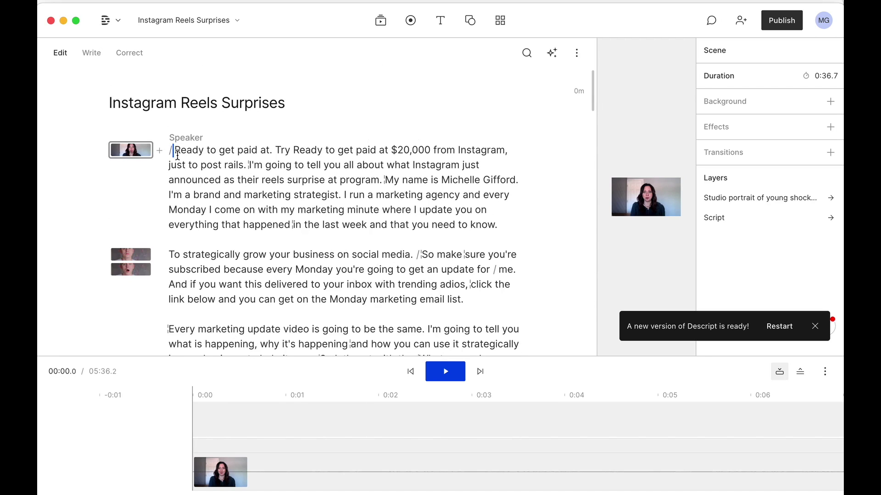
- Select the opening phrase 'Ready to get paid at' in the script
{"action": "left_click_drag", "start_coordinate": [174, 149], "coordinate": [274, 149]}
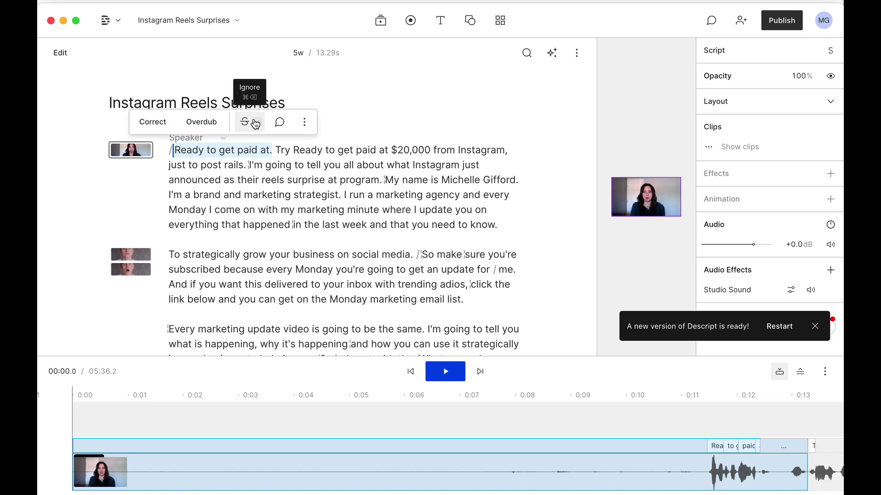
- Dismiss the phrase's more-actions menu and search the stock media library for 'surprise'
{"action": "left_click", "coordinate": [304, 123]}
{"action": "key", "text": "Escape"}
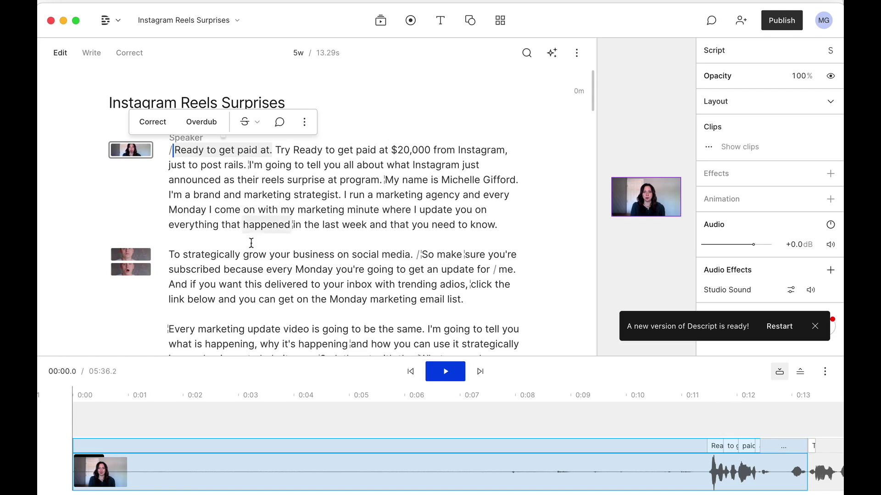
{"action": "scroll", "coordinate": [358, 189], "scroll_direction": "down", "scroll_amount": 1}
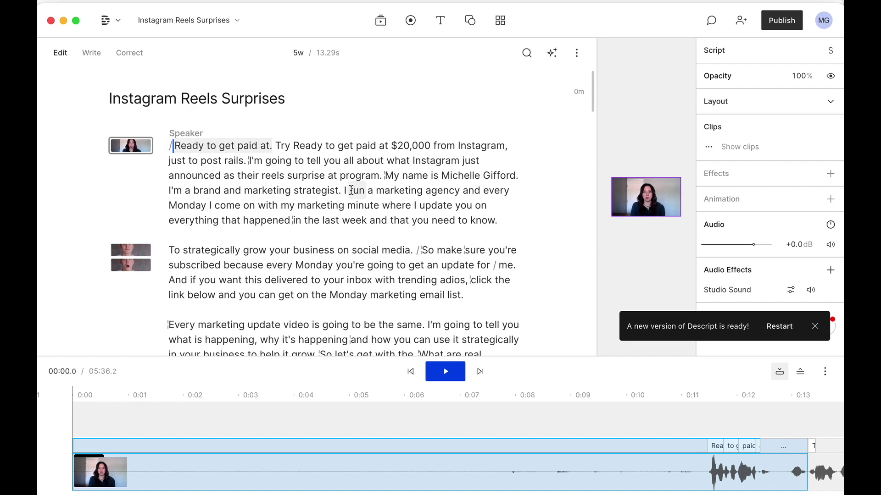
{"action": "scroll", "coordinate": [348, 196], "scroll_direction": "down", "scroll_amount": 1}
{"action": "scroll", "coordinate": [348, 196], "scroll_direction": "down", "scroll_amount": 2}
{"action": "scroll", "coordinate": [348, 196], "scroll_direction": "down", "scroll_amount": 3}
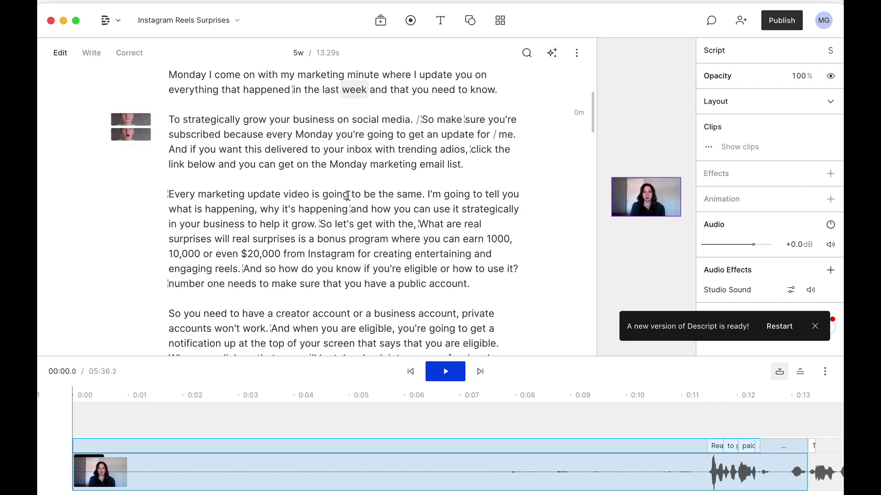
{"action": "scroll", "coordinate": [348, 195], "scroll_direction": "up", "scroll_amount": 5}
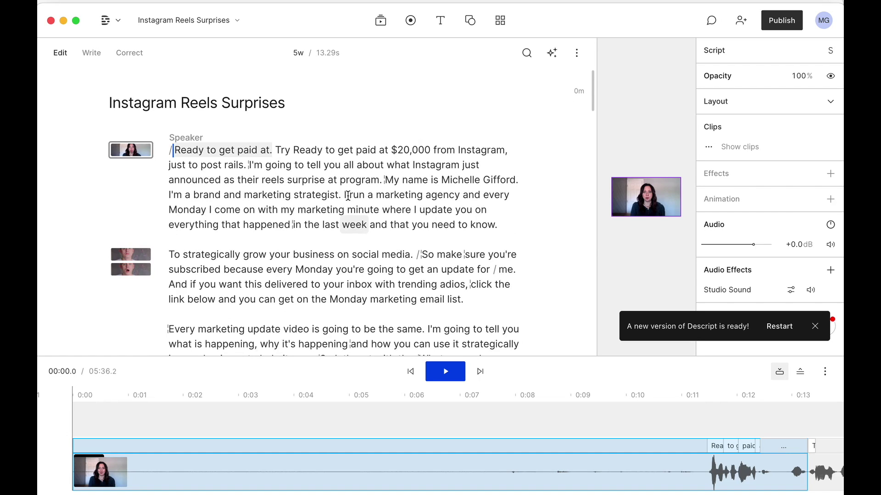
{"action": "scroll", "coordinate": [347, 196], "scroll_direction": "down", "scroll_amount": 3}
{"action": "scroll", "coordinate": [348, 197], "scroll_direction": "down", "scroll_amount": 1}
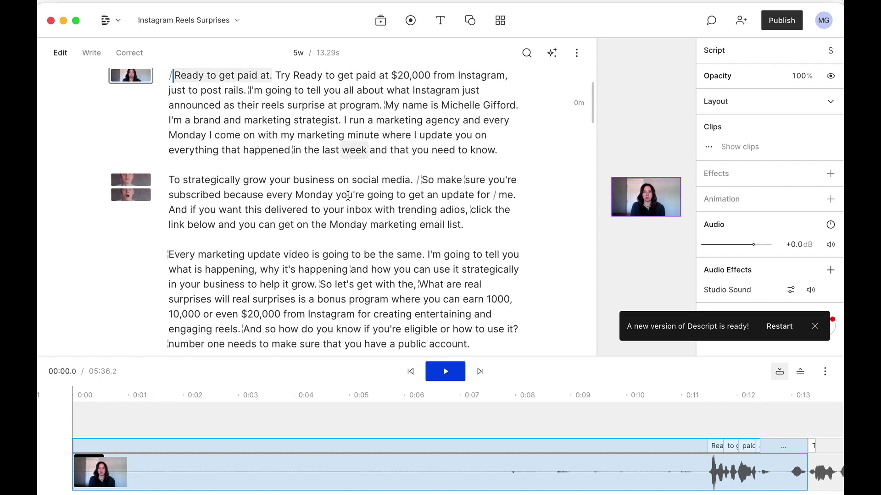
{"action": "left_click", "coordinate": [380, 20]}
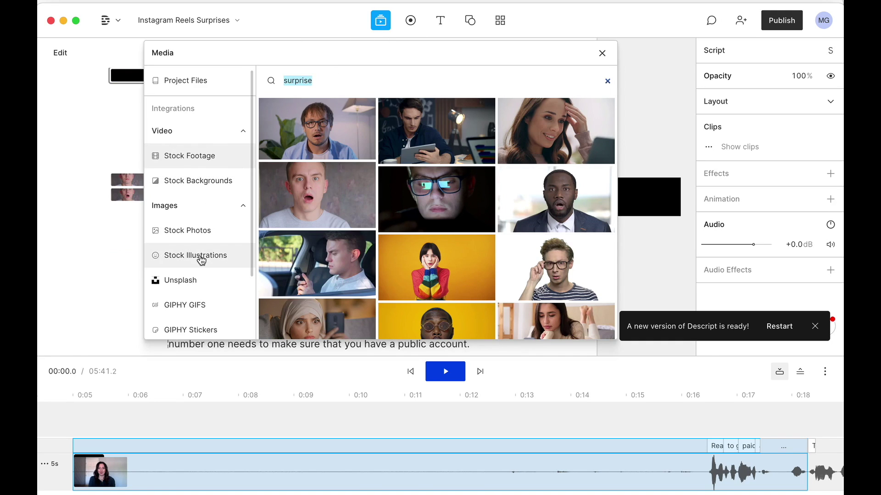
{"action": "scroll", "coordinate": [200, 260], "scroll_direction": "down", "scroll_amount": 2}
{"action": "scroll", "coordinate": [201, 260], "scroll_direction": "down", "scroll_amount": 2}
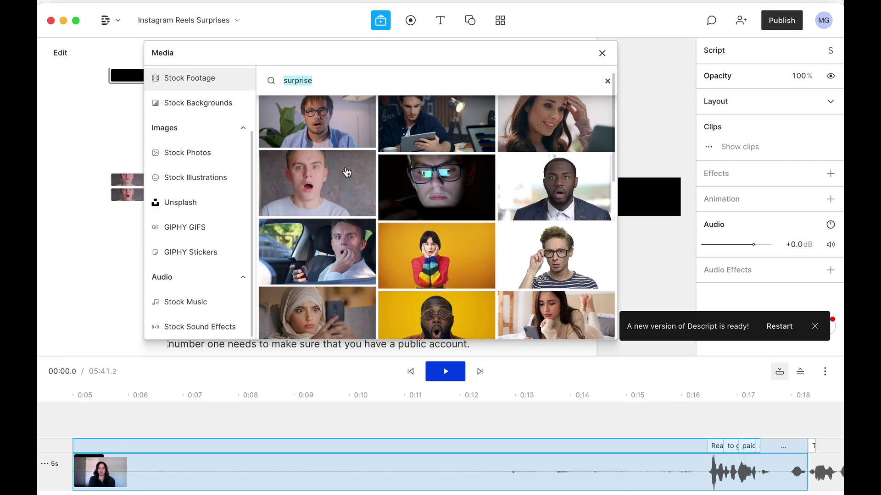
- Close the surprise stock results and move the playhead to 1:09.5 near the word bonus
{"action": "left_click", "coordinate": [322, 79]}
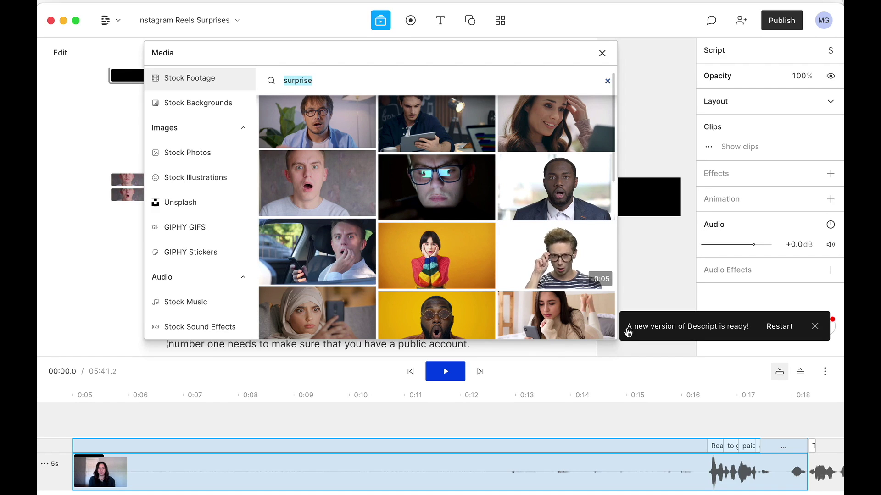
{"action": "left_click", "coordinate": [708, 419]}
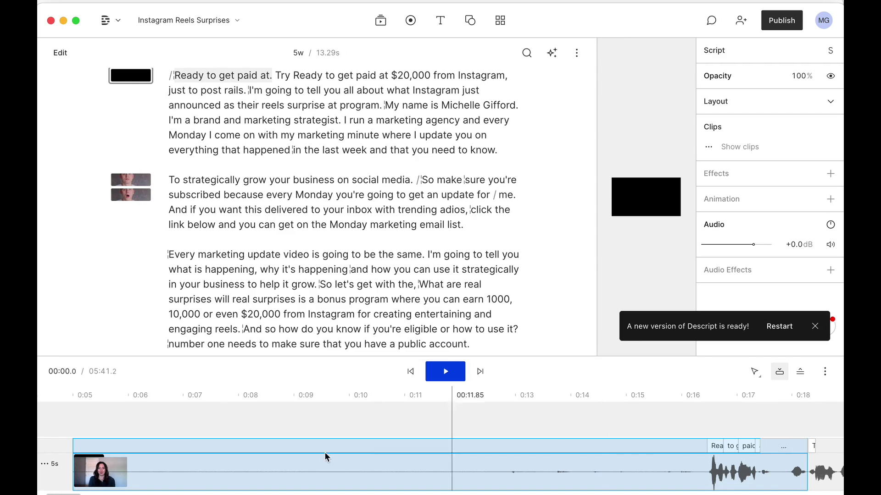
{"action": "scroll", "coordinate": [215, 427], "scroll_direction": "right", "scroll_amount": 10}
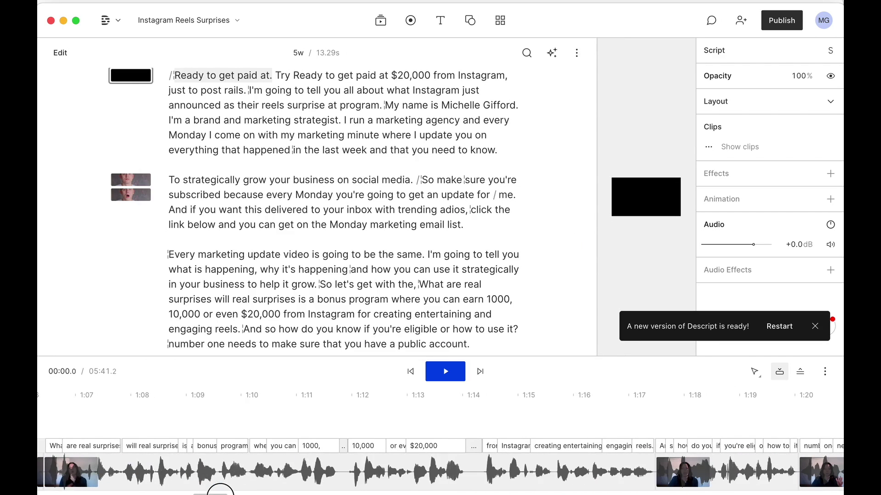
{"action": "left_click", "coordinate": [216, 424]}
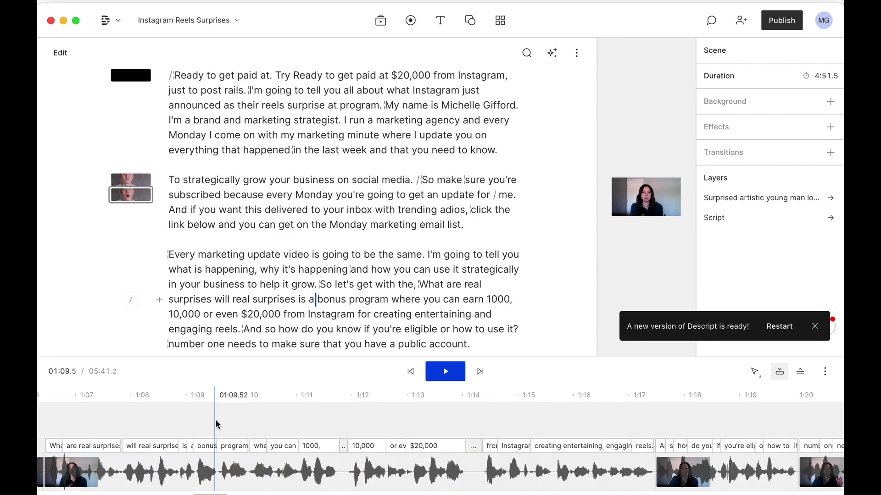
- Add the surprised boy-in-glasses clip and trim it to align with the second scene's start
{"action": "left_click", "coordinate": [381, 20]}
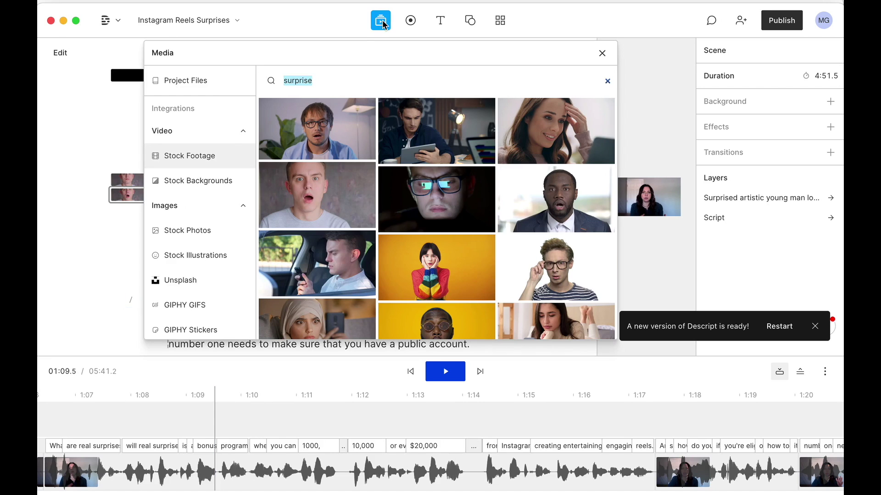
{"action": "left_click", "coordinate": [558, 257]}
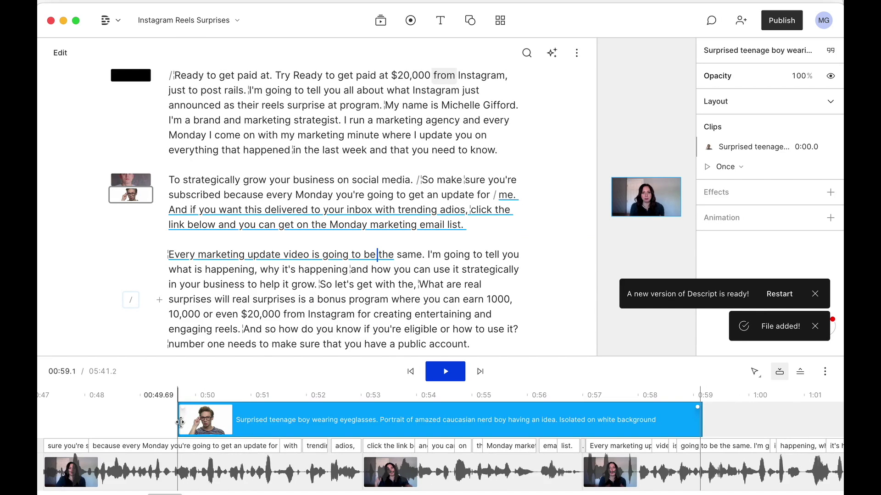
{"action": "mouse_move", "coordinate": [180, 423]}
{"action": "left_mouse_down"}
{"action": "mouse_move", "coordinate": [251, 421]}
{"action": "mouse_move", "coordinate": [217, 422]}
{"action": "left_mouse_up"}
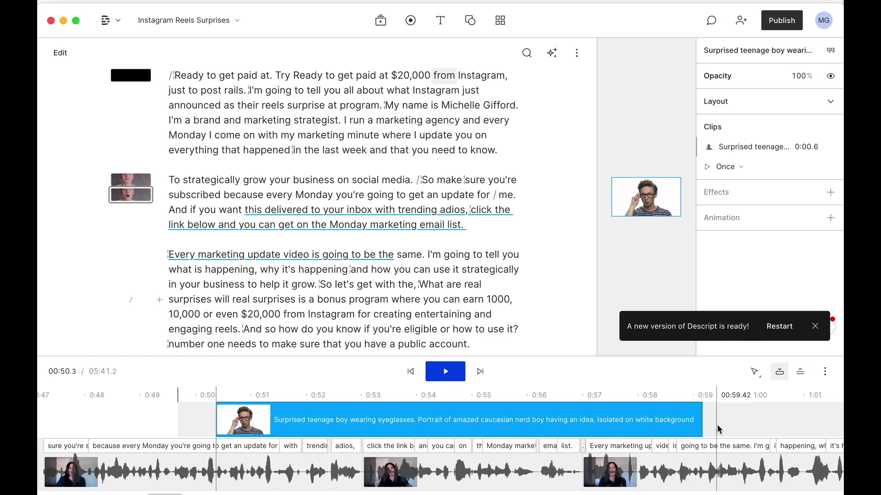
{"action": "left_click_drag", "start_coordinate": [617, 421], "coordinate": [301, 439]}
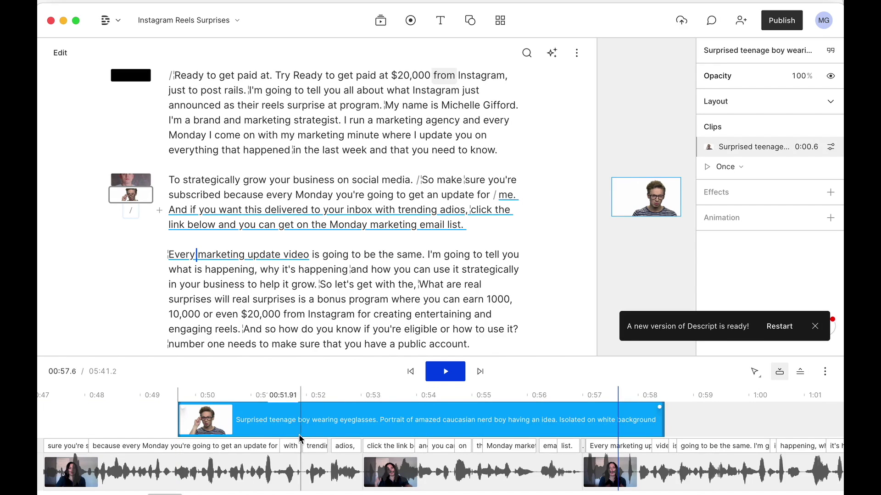
- Preview the second scene with the boy clip showing, jumping to where it appears
{"action": "left_click", "coordinate": [148, 447]}
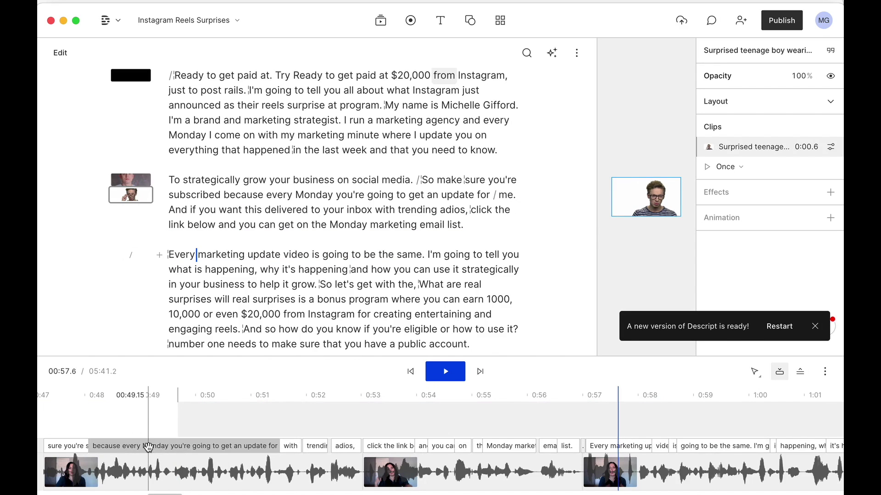
{"action": "left_click", "coordinate": [101, 470]}
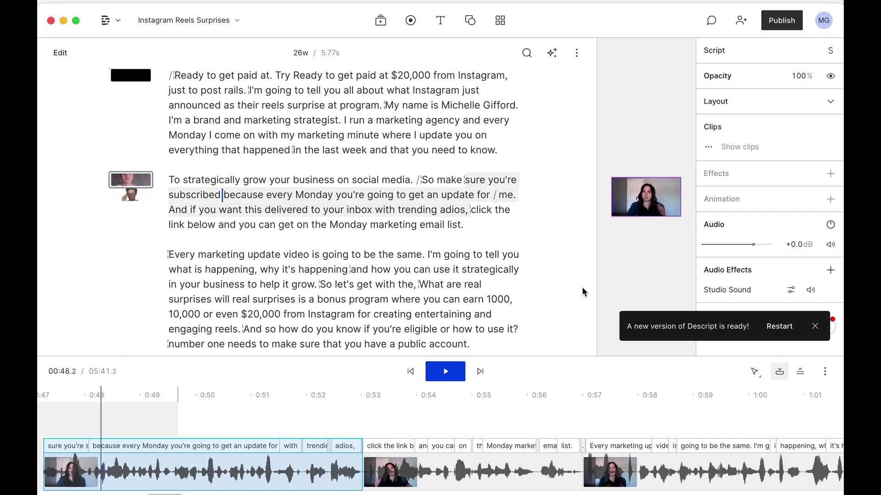
{"action": "left_click", "coordinate": [629, 212]}
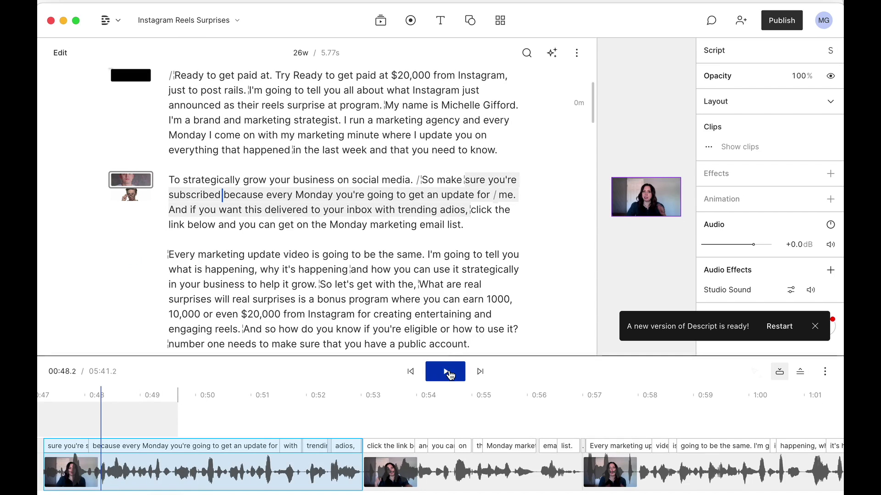
{"action": "left_click", "coordinate": [218, 224]}
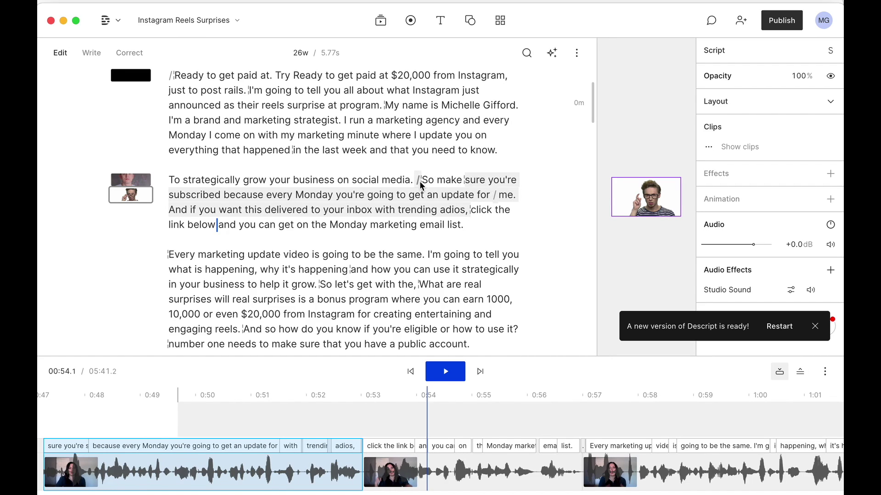
{"action": "left_click", "coordinate": [656, 199]}
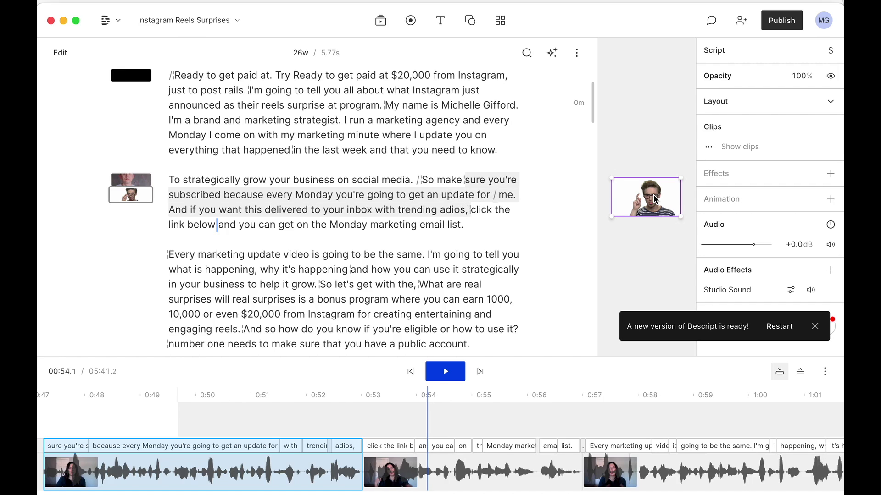
{"action": "left_click", "coordinate": [444, 23]}
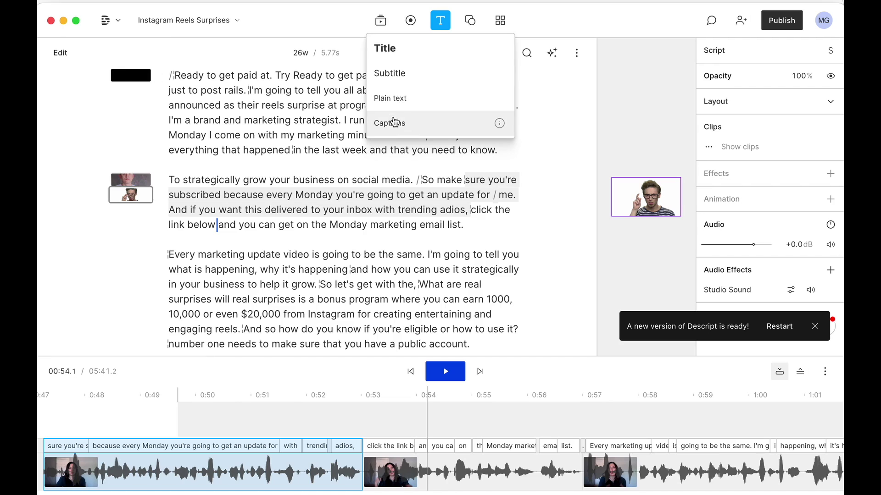
{"action": "left_click", "coordinate": [470, 22]}
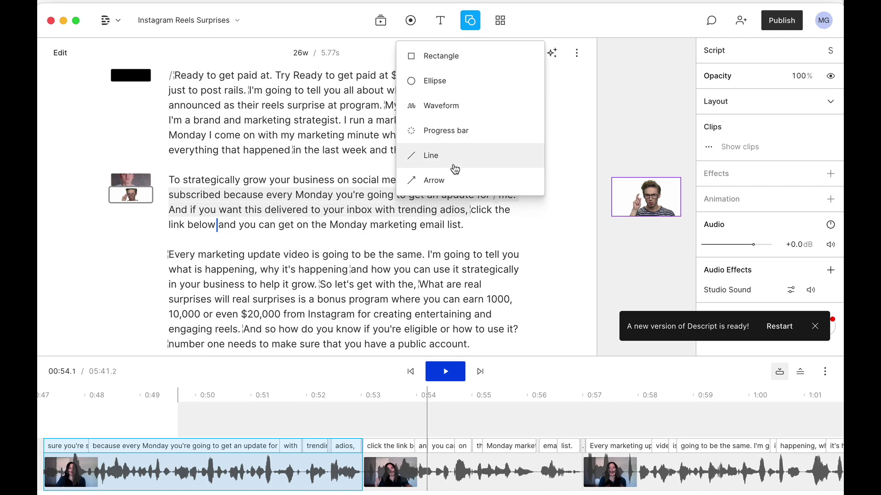
{"action": "left_click", "coordinate": [500, 21]}
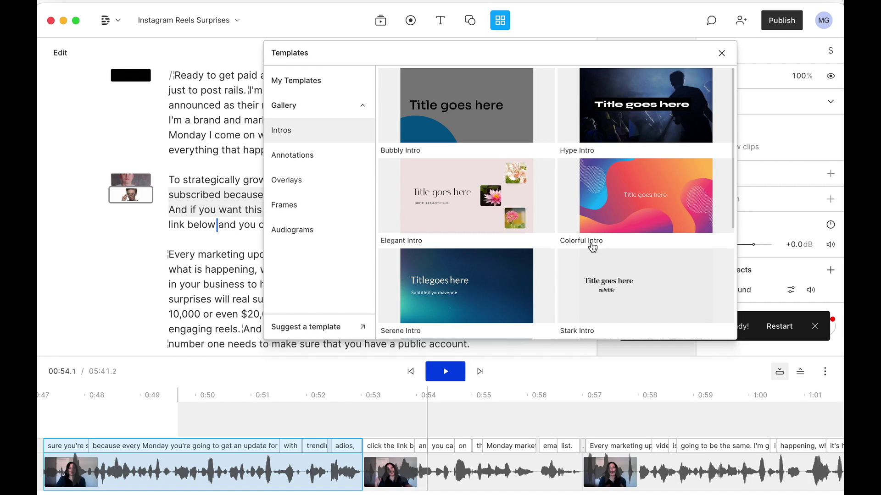
{"action": "scroll", "coordinate": [592, 247], "scroll_direction": "down", "scroll_amount": 5}
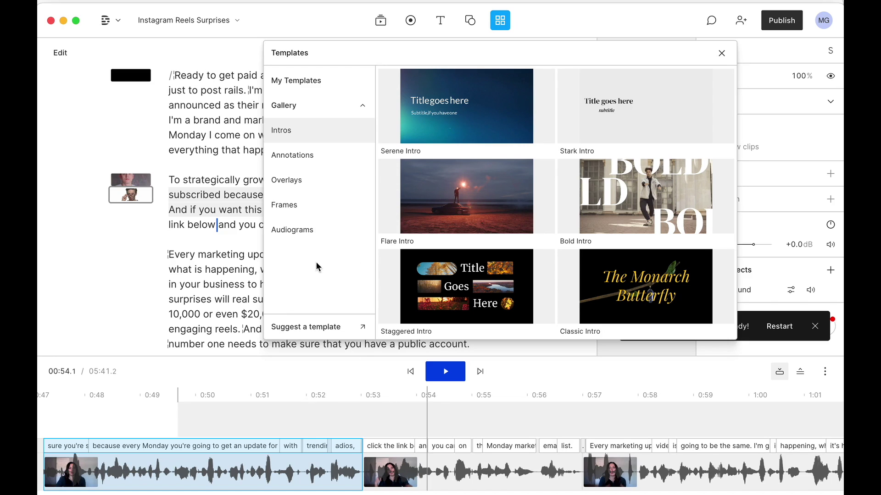
{"action": "left_click", "coordinate": [722, 53]}
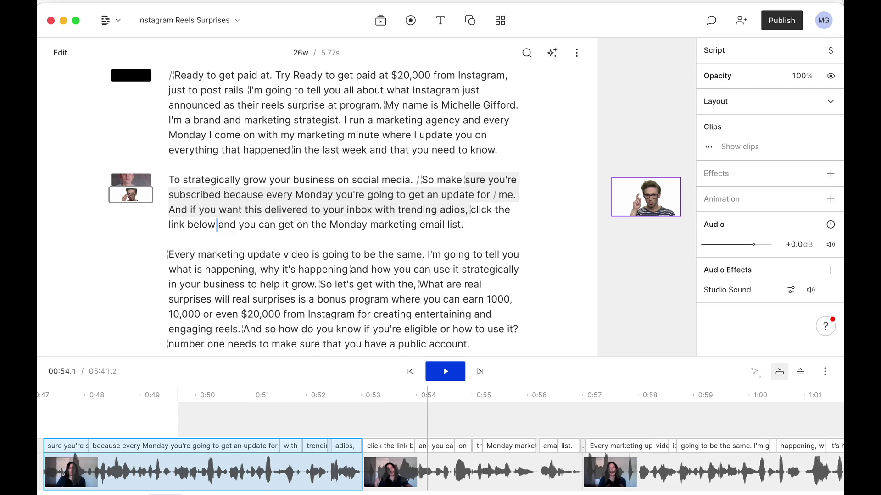
- Place the playhead around 0:50 and zoom the timeline to fit the second scene
{"action": "left_click", "coordinate": [216, 472]}
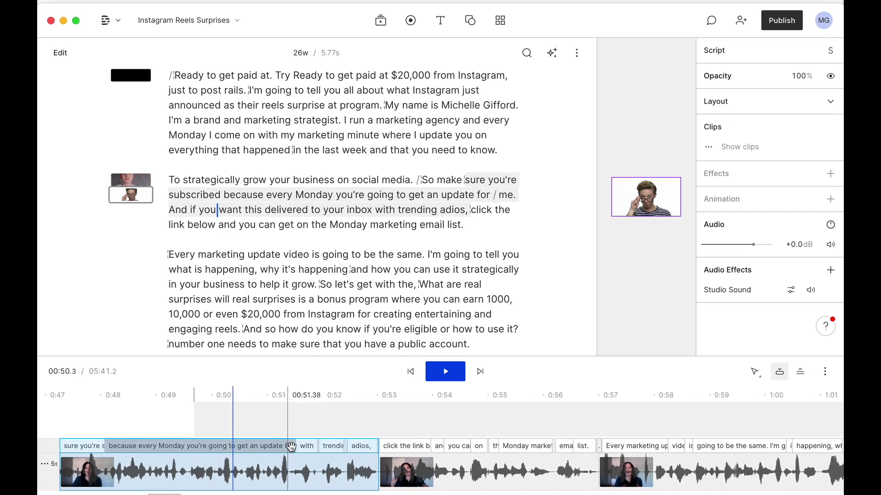
{"action": "scroll", "coordinate": [205, 438], "scroll_direction": "right", "scroll_amount": 1}
{"action": "scroll", "coordinate": [205, 438], "scroll_direction": "left", "scroll_amount": 3}
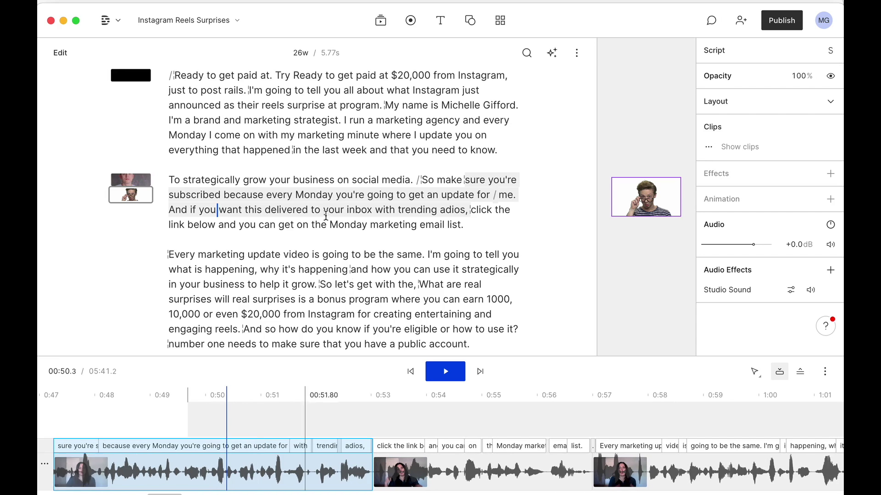
{"action": "scroll", "coordinate": [284, 256], "scroll_direction": "down", "scroll_amount": 5}
{"action": "scroll", "coordinate": [207, 240], "scroll_direction": "down", "scroll_amount": 1}
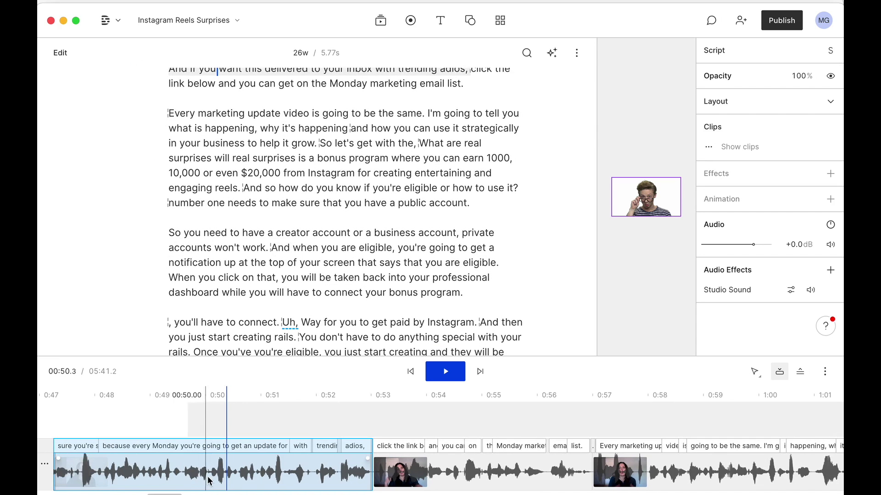
{"action": "double_click", "coordinate": [237, 474]}
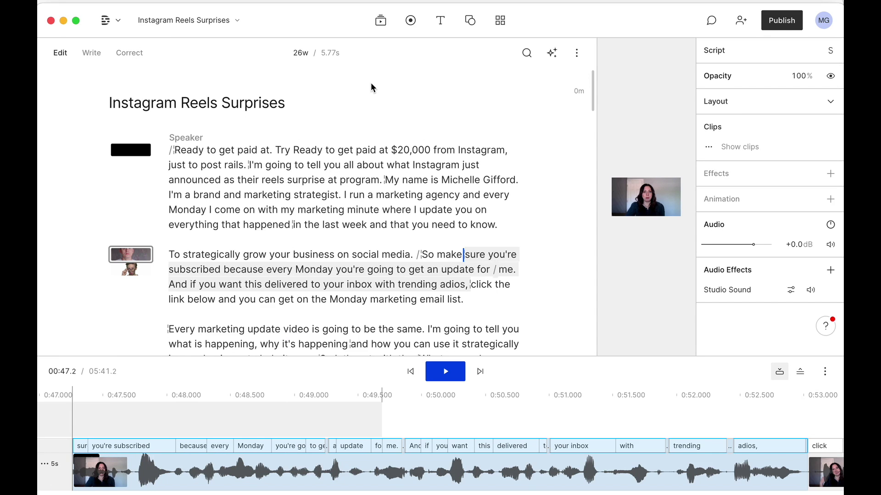
{"action": "scroll", "coordinate": [374, 88], "scroll_direction": "down", "scroll_amount": 1}
{"action": "scroll", "coordinate": [379, 90], "scroll_direction": "up", "scroll_amount": 1}
{"action": "left_click", "coordinate": [552, 53]}
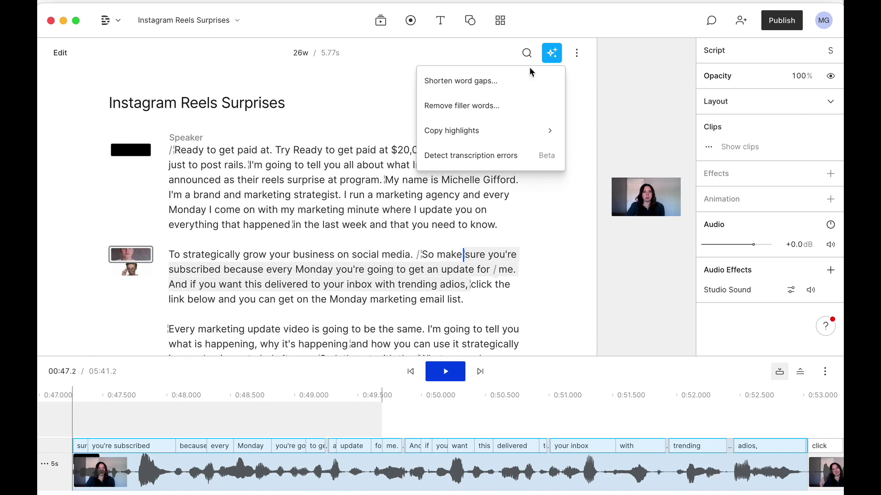
{"action": "left_click", "coordinate": [481, 90]}
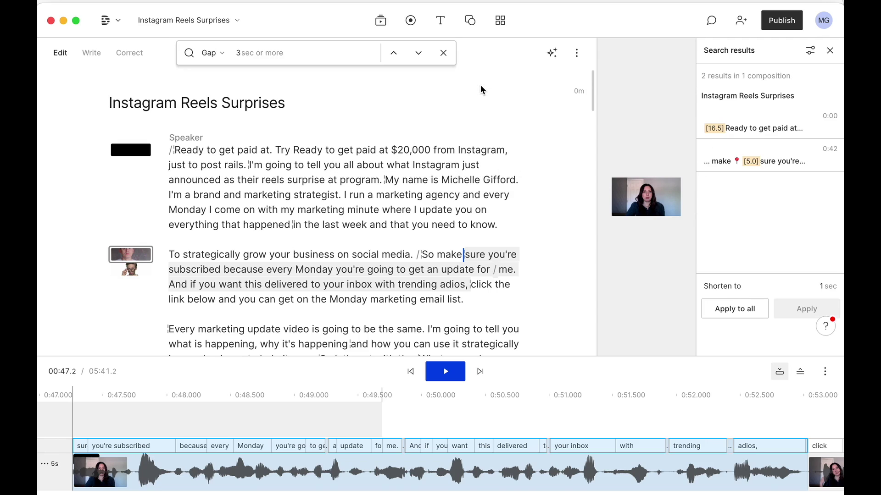
{"action": "left_click", "coordinate": [270, 55]}
{"action": "left_click", "coordinate": [416, 53]}
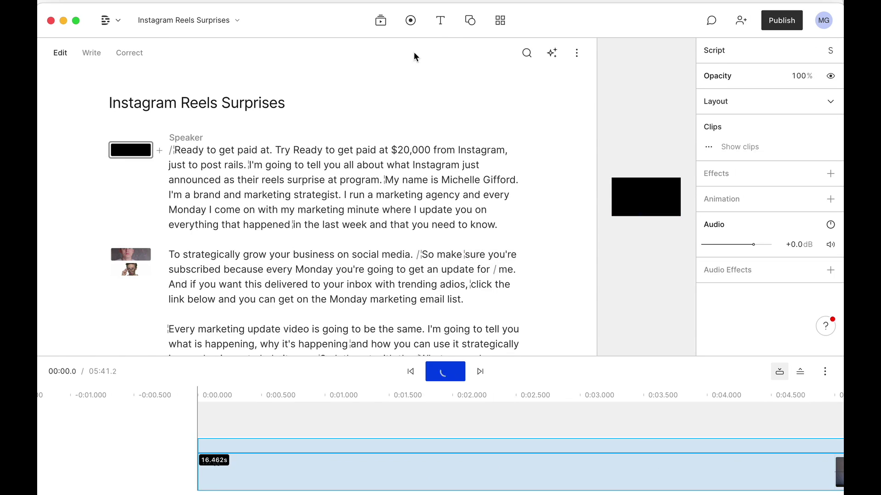
{"action": "key", "text": "space"}
{"action": "left_click", "coordinate": [555, 55]}
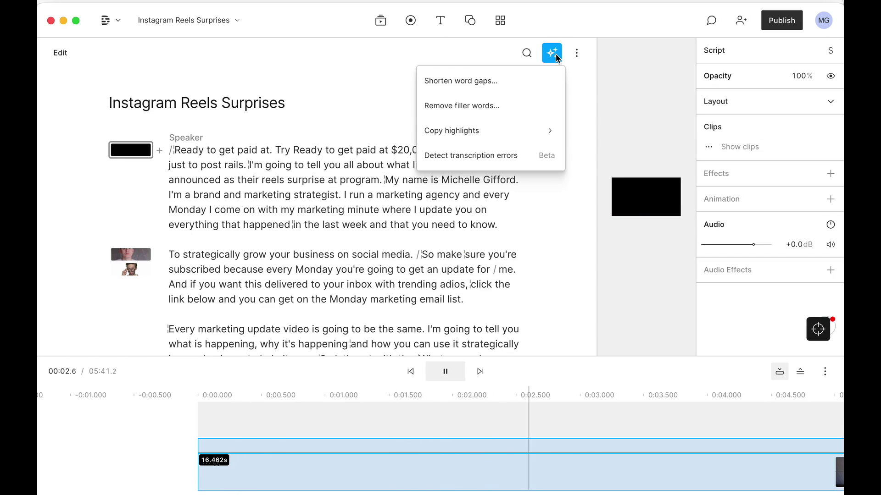
{"action": "left_click", "coordinate": [500, 112]}
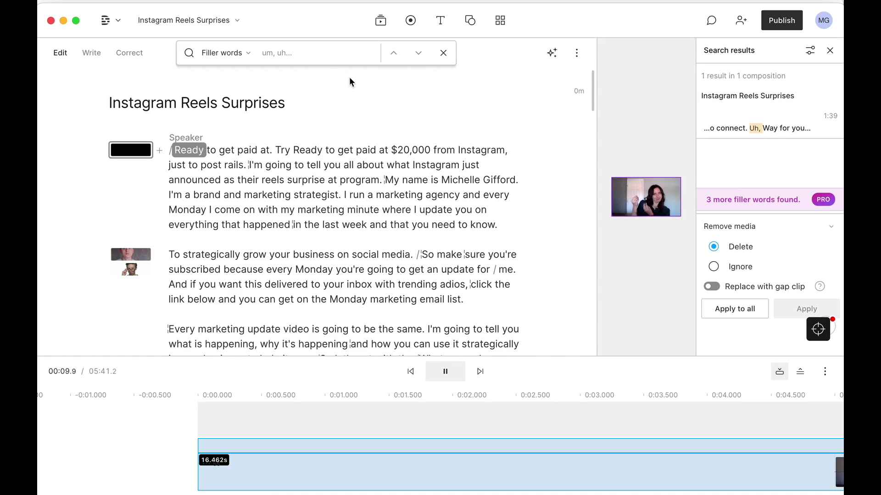
{"action": "left_click", "coordinate": [391, 102]}
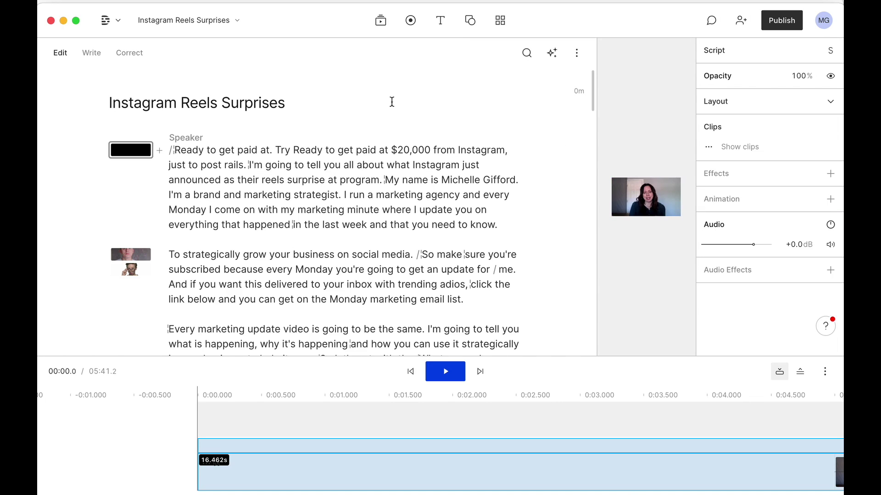